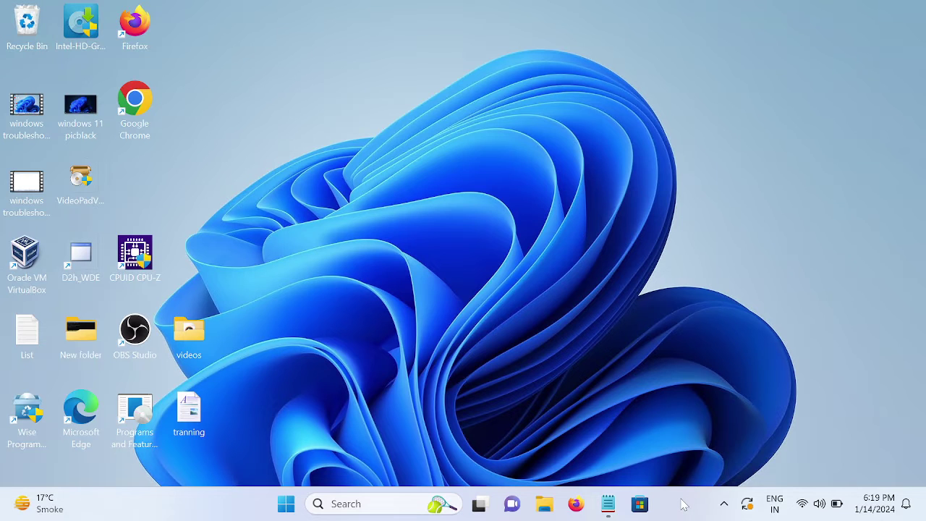
# Search Windows for 'rege' to find Registry Editor as the best match
pyautogui.rightClick(683, 504)
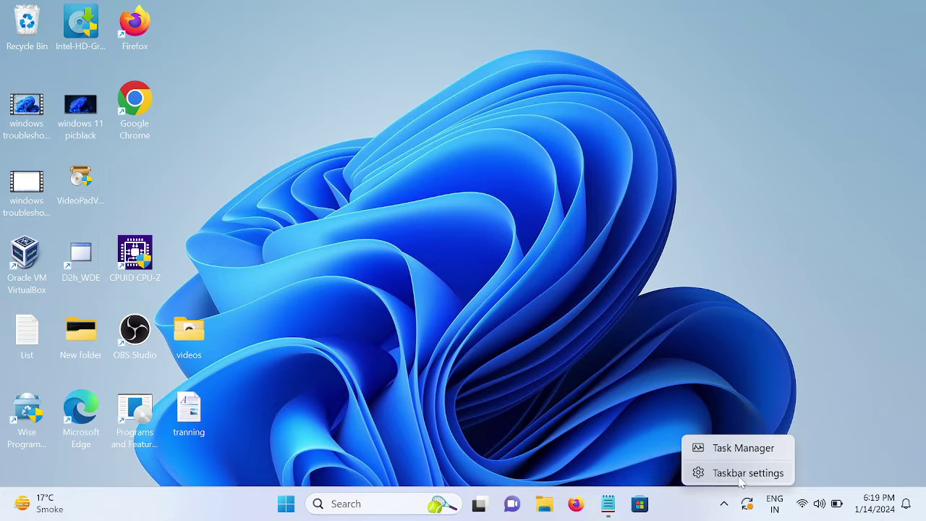
pyautogui.click(685, 510)
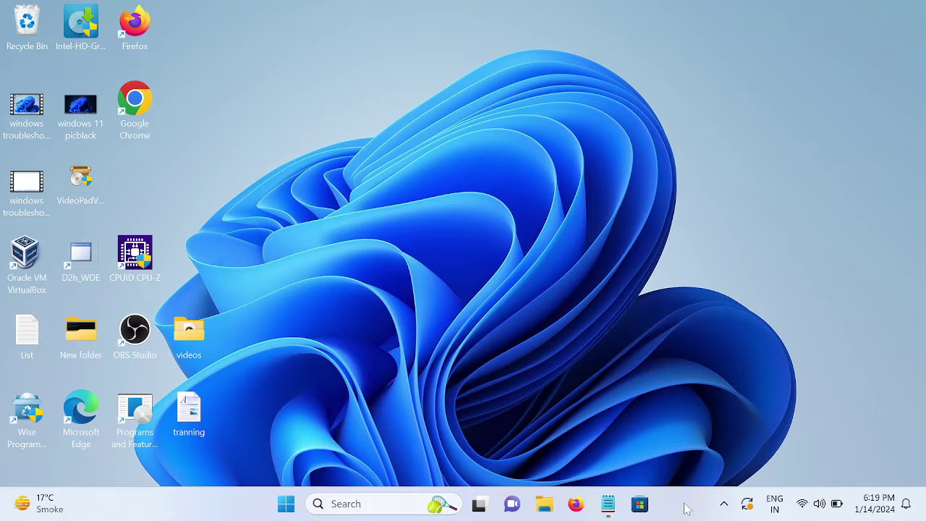
pyautogui.click(363, 509)
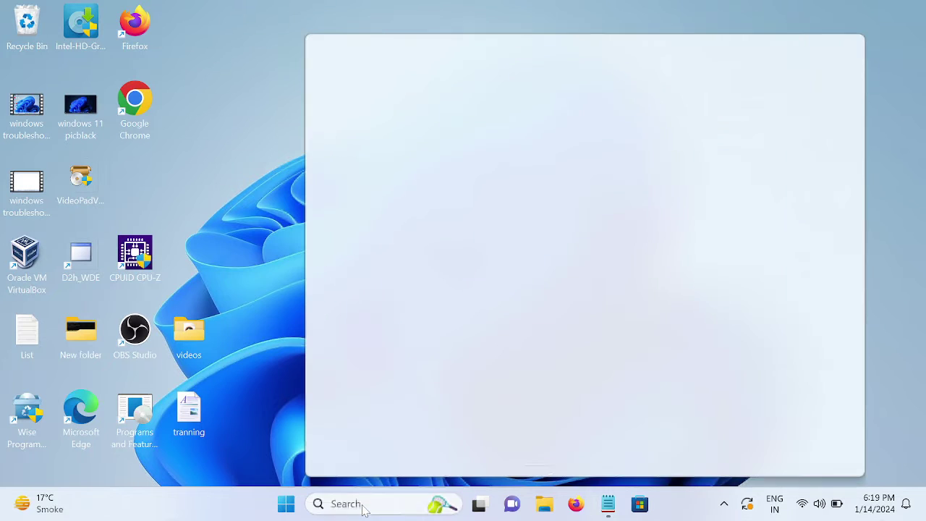
pyautogui.write('rege')
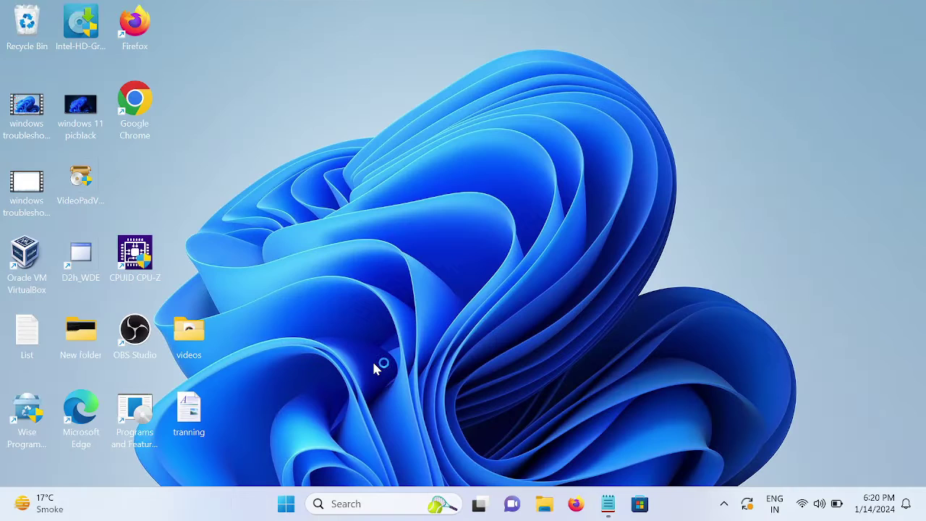
# Collapse Policies, SOFTWARE and HKEY_LOCAL_MACHINE, then select the Explorer\Advanced path line in Notepad
pyautogui.click(42, 215)
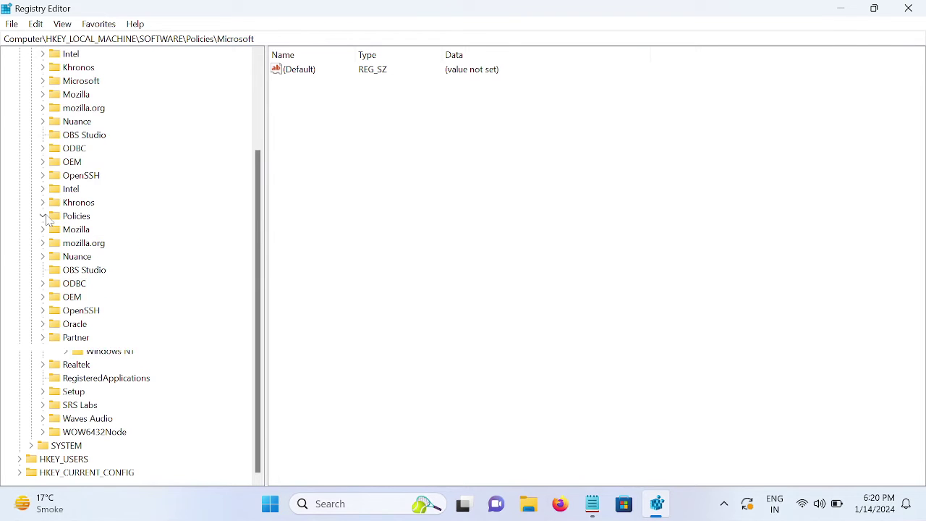
pyautogui.moveTo(262, 234); pyautogui.dragTo(254, 66)
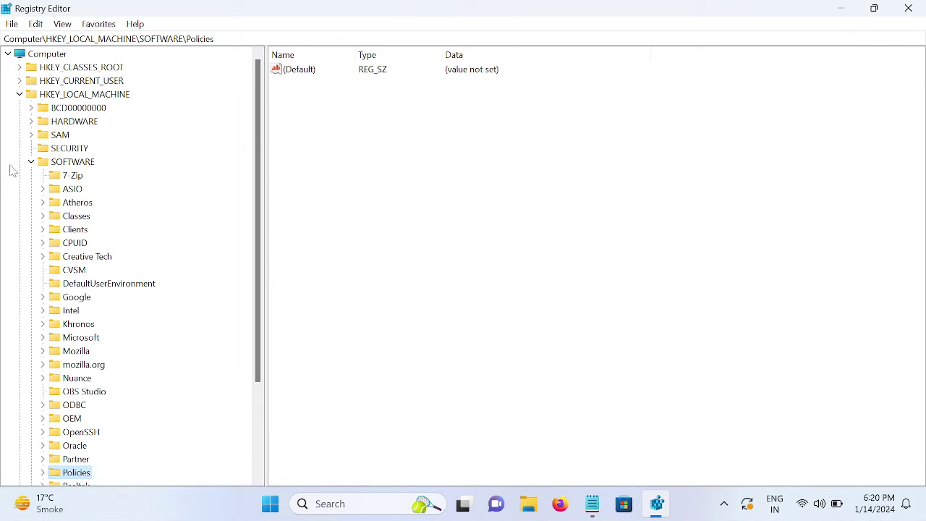
pyautogui.click(31, 161)
pyautogui.click(19, 94)
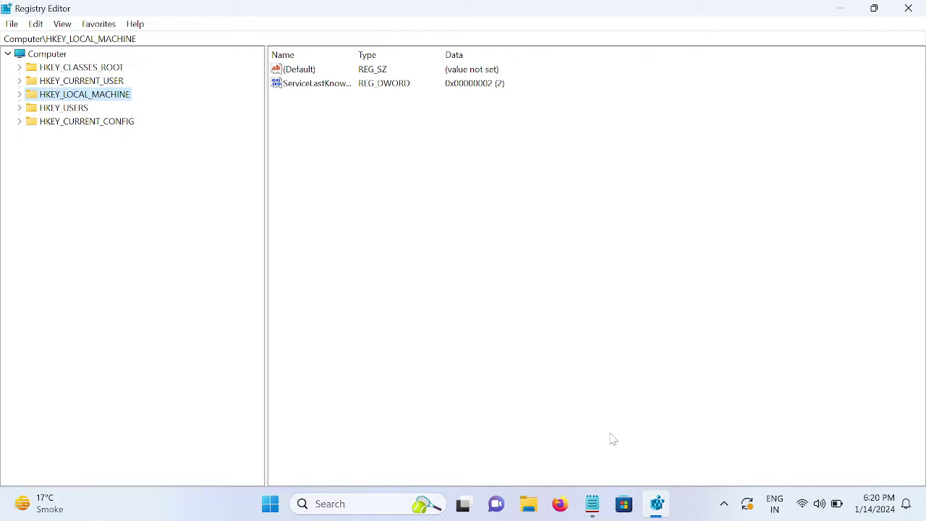
pyautogui.click(591, 504)
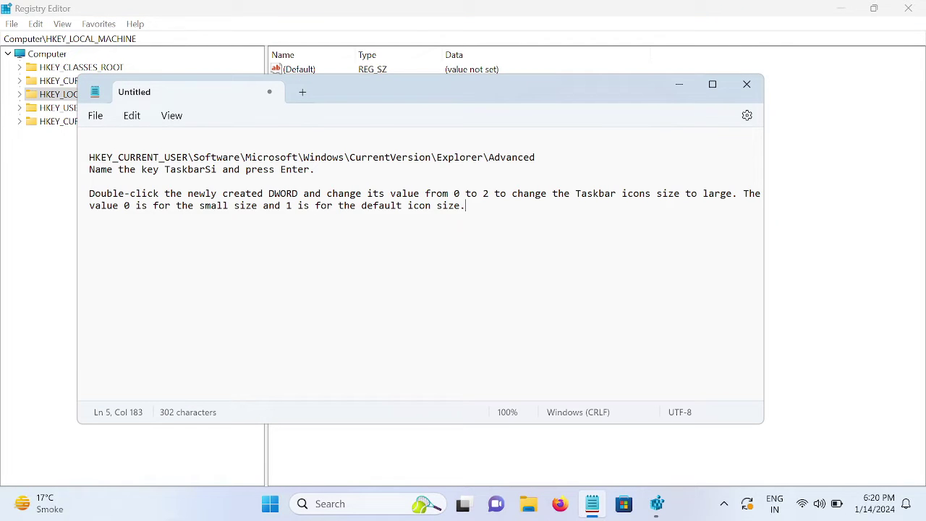
pyautogui.moveTo(535, 157); pyautogui.dragTo(52, 159)
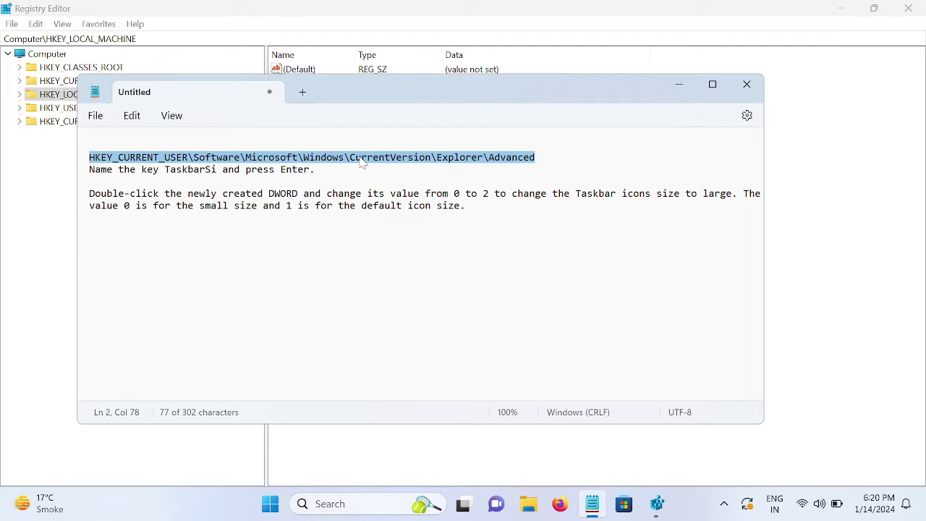
# Expand HKEY_CURRENT_USER\Microsoft\Windows\CurrentVersion\Explorer, then recheck the noted path in Notepad
pyautogui.click(679, 85)
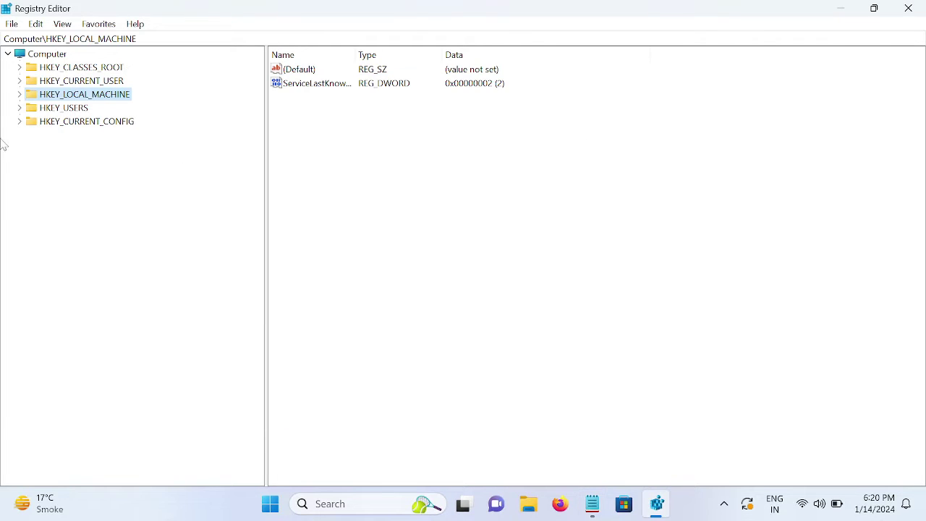
pyautogui.doubleClick(31, 100)
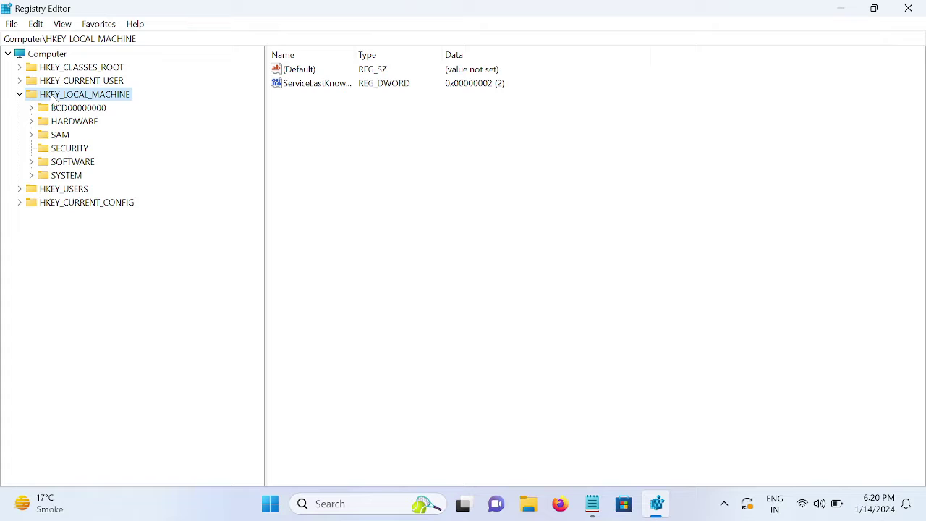
pyautogui.click(20, 95)
pyautogui.doubleClick(63, 83)
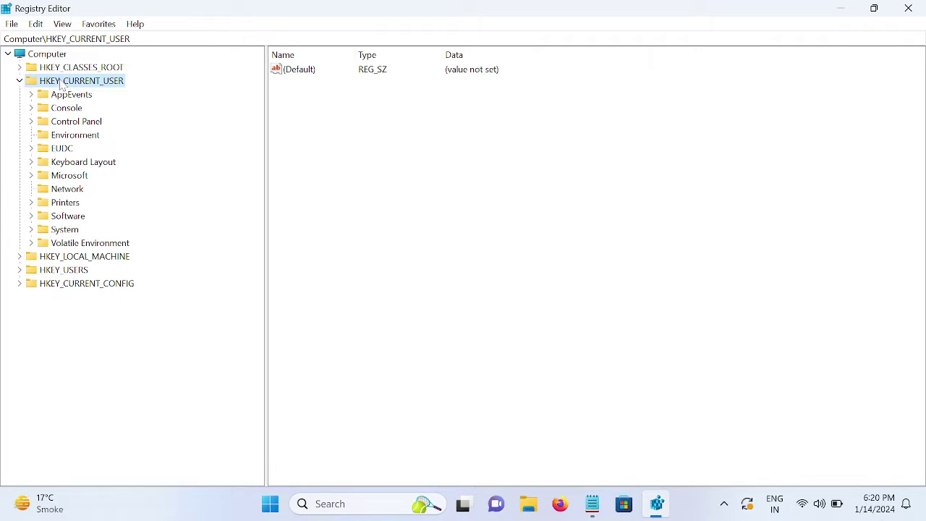
pyautogui.doubleClick(67, 176)
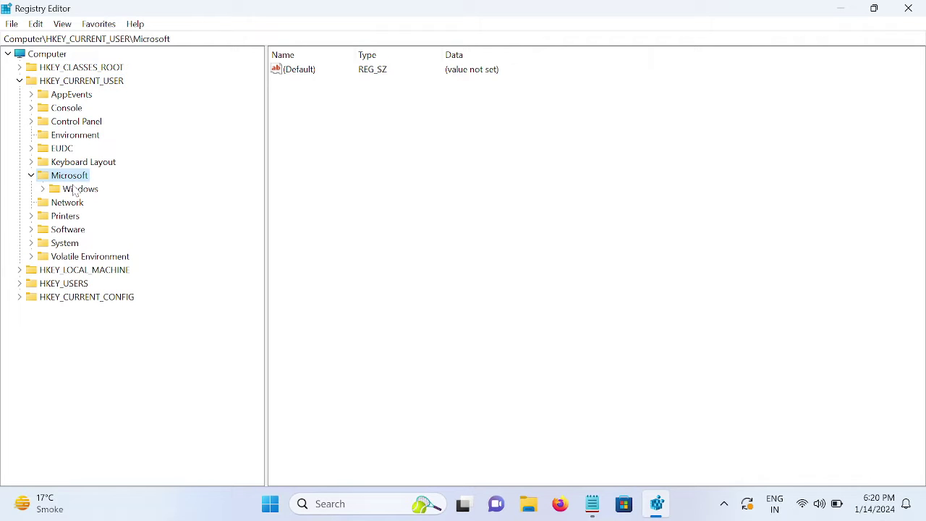
pyautogui.doubleClick(76, 189)
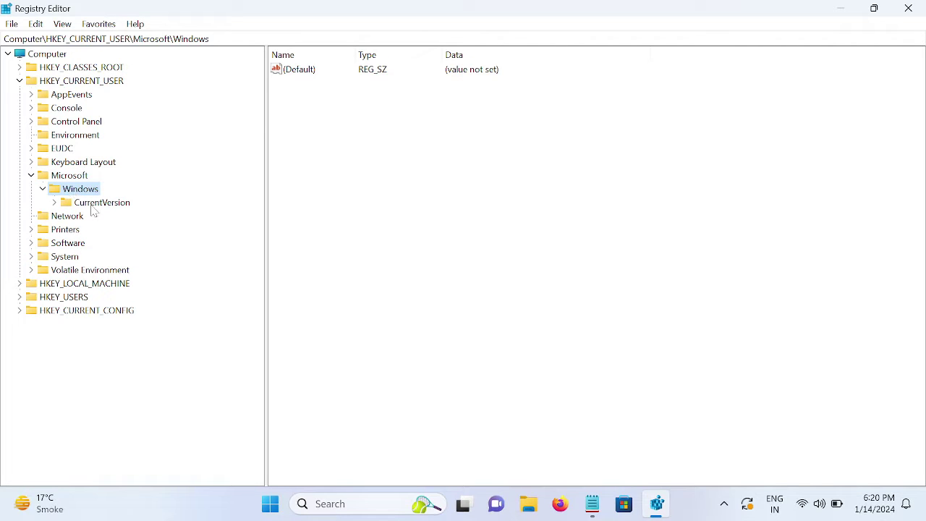
pyautogui.doubleClick(85, 205)
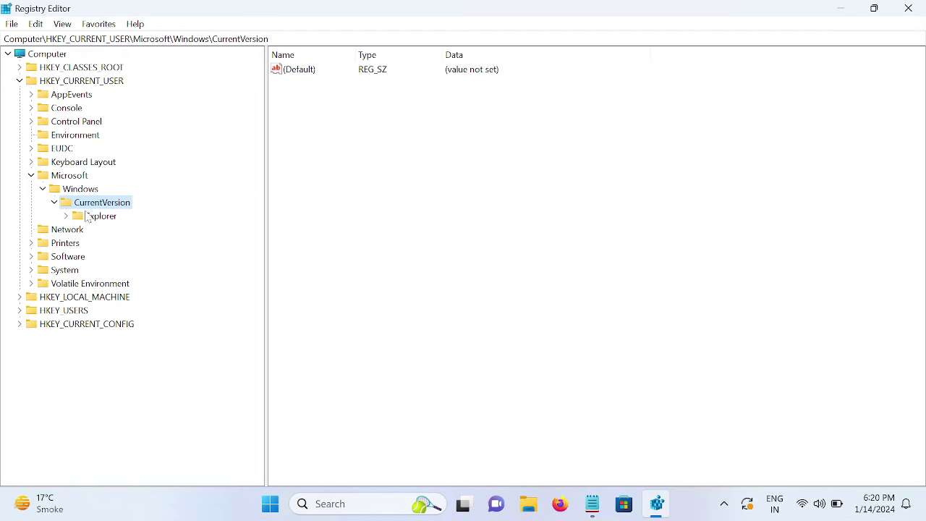
pyautogui.click(76, 217)
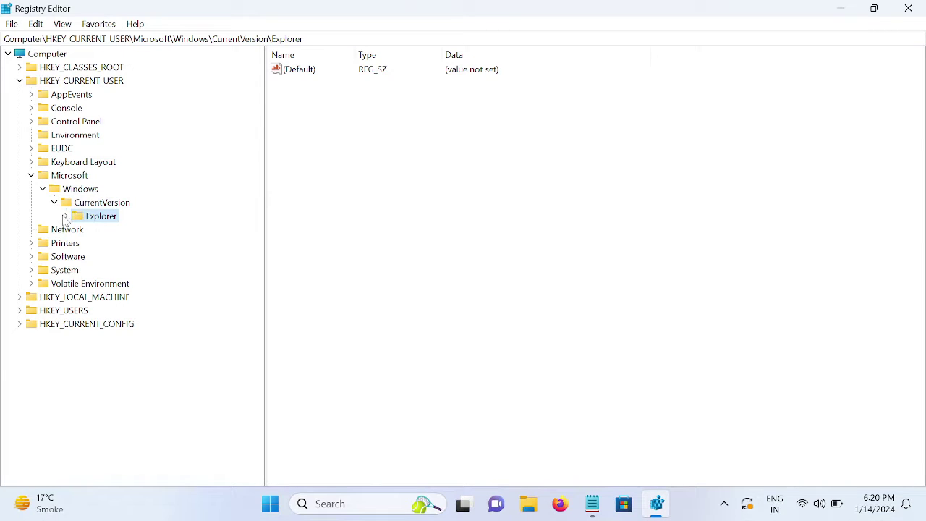
pyautogui.click(66, 216)
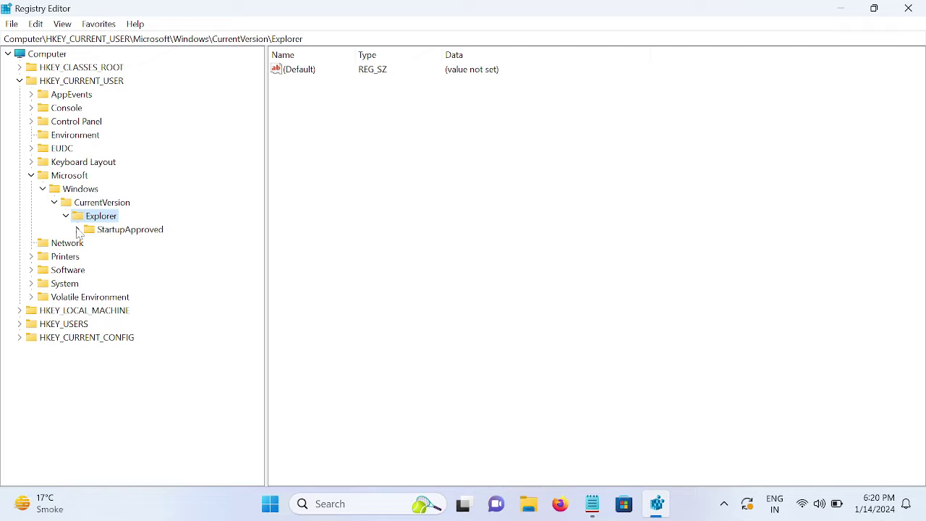
pyautogui.click(592, 503)
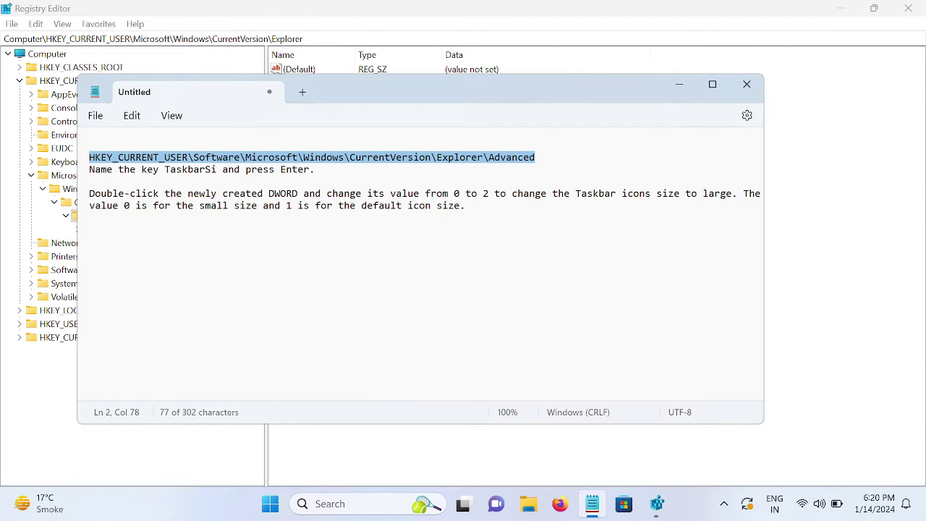
# Collapse the Microsoft branch and expand HKEY_CURRENT_USER\Software\Microsoft instead
pyautogui.click(32, 175)
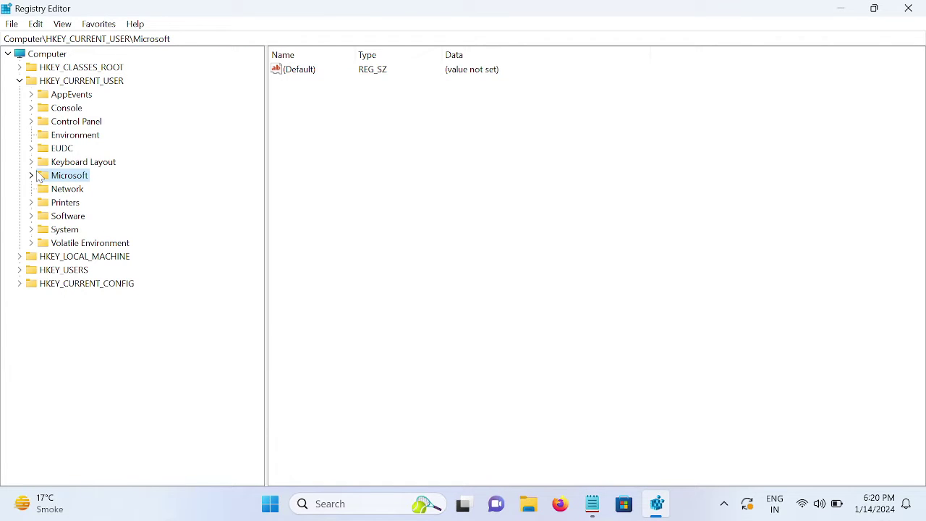
pyautogui.doubleClick(63, 217)
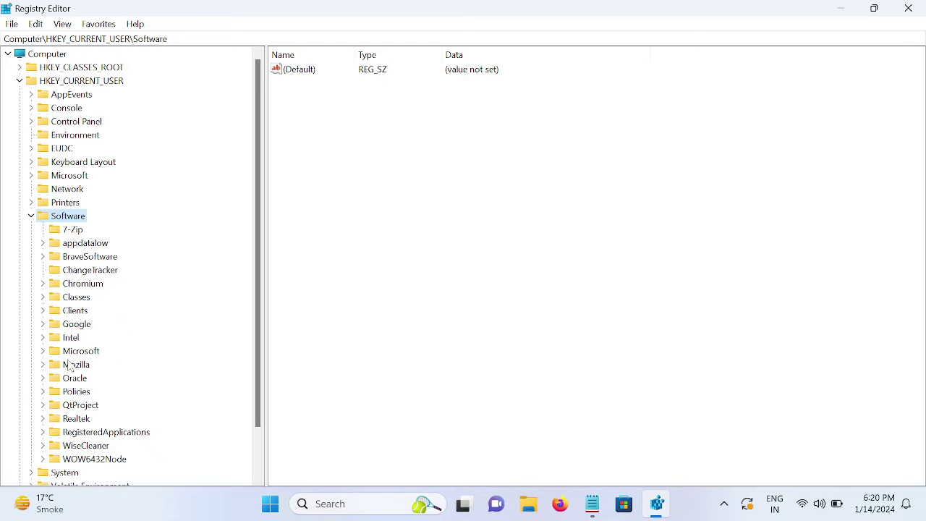
pyautogui.doubleClick(72, 351)
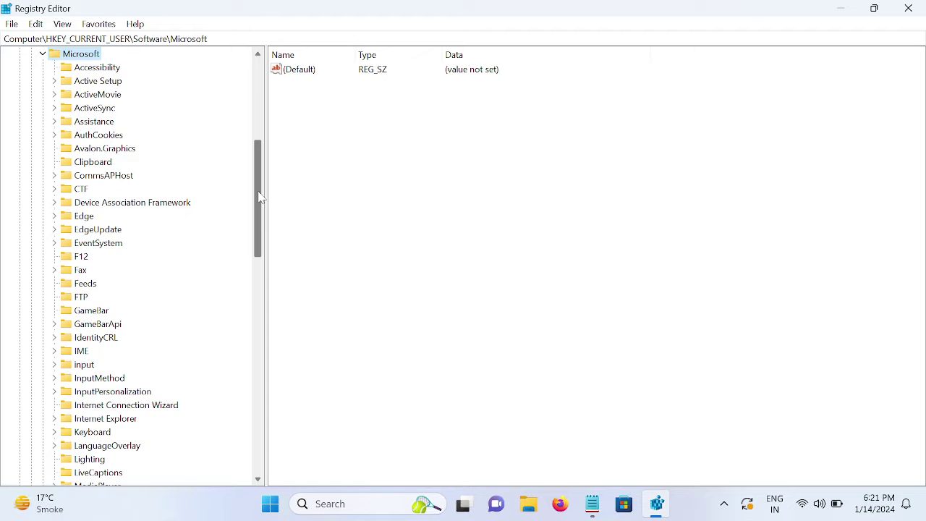
pyautogui.moveTo(260, 197); pyautogui.dragTo(289, 190)
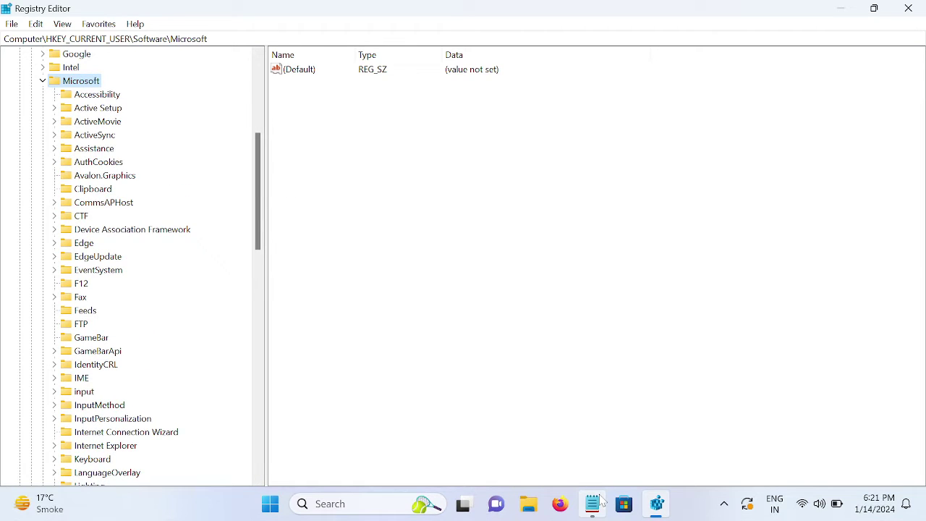
# After checking the notes, expand Windows and then CurrentVersion under Software\Microsoft
pyautogui.click(592, 504)
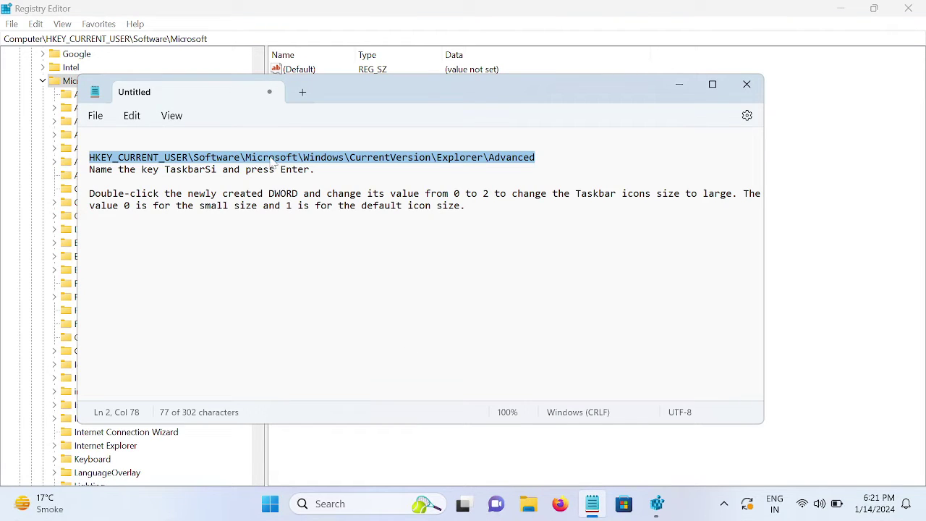
pyautogui.click(679, 86)
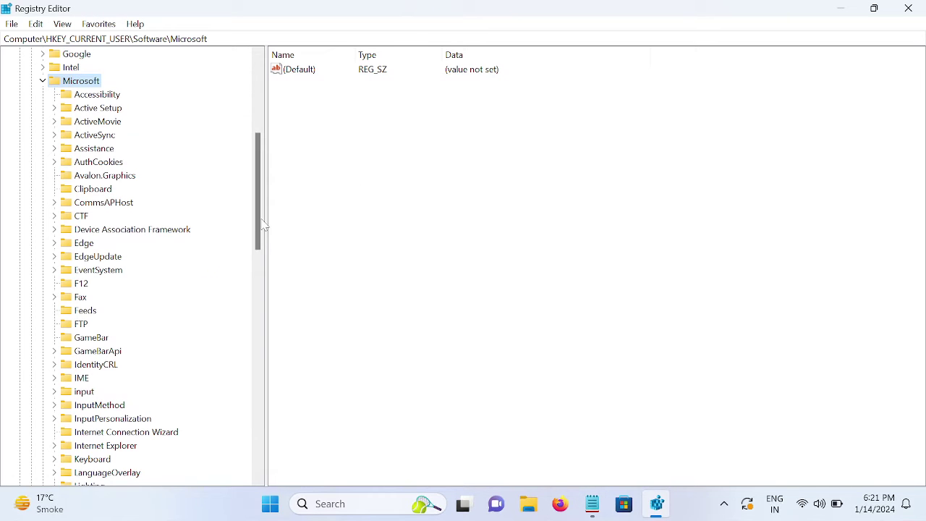
pyautogui.moveTo(265, 226); pyautogui.dragTo(262, 447)
pyautogui.doubleClick(95, 259)
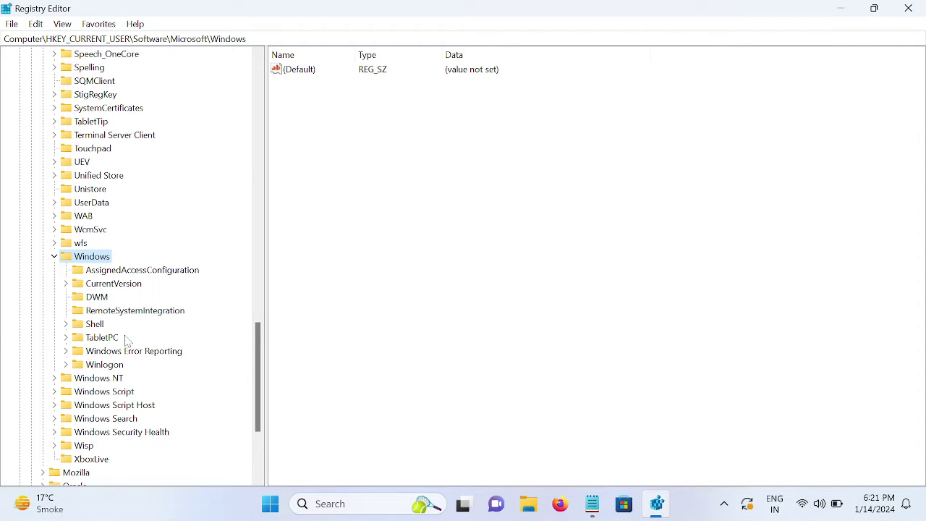
pyautogui.doubleClick(98, 285)
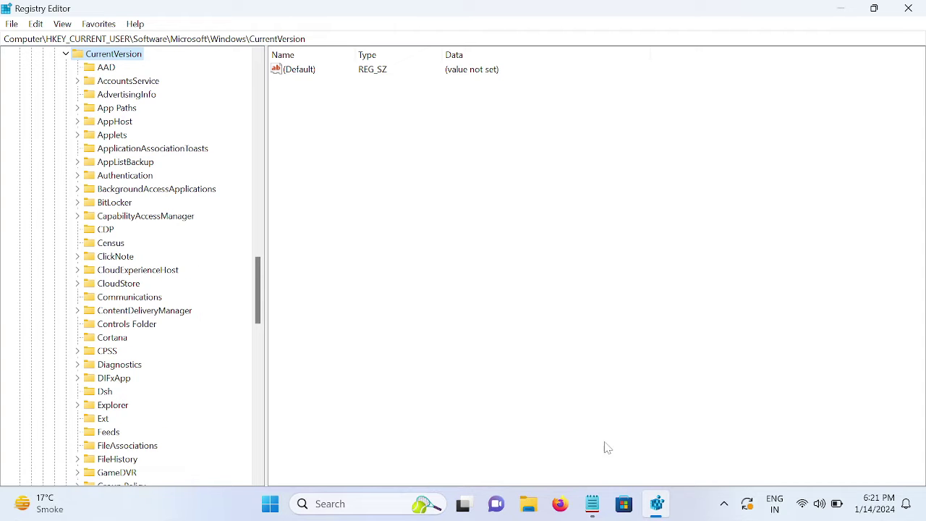
# Open CurrentVersion\Explorer\Advanced, scroll through its values, and bring the Notepad instructions back
pyautogui.click(592, 503)
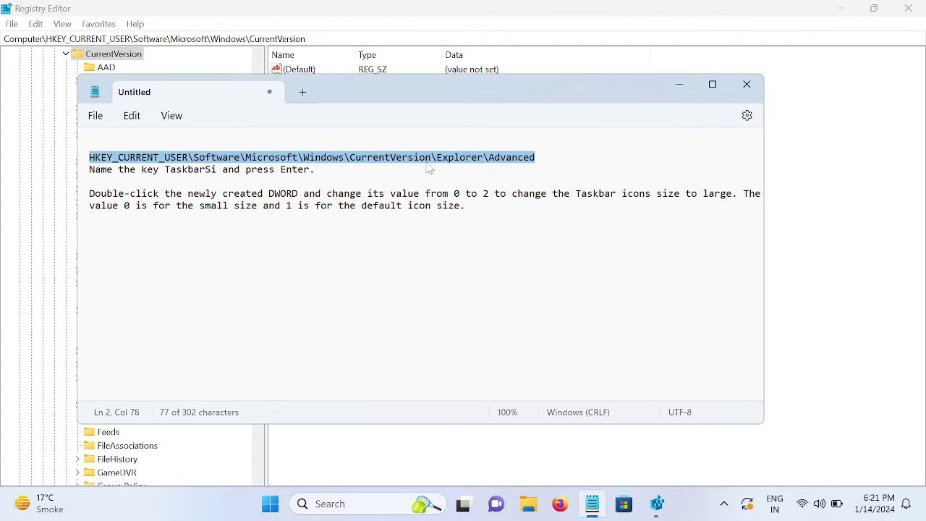
pyautogui.click(679, 84)
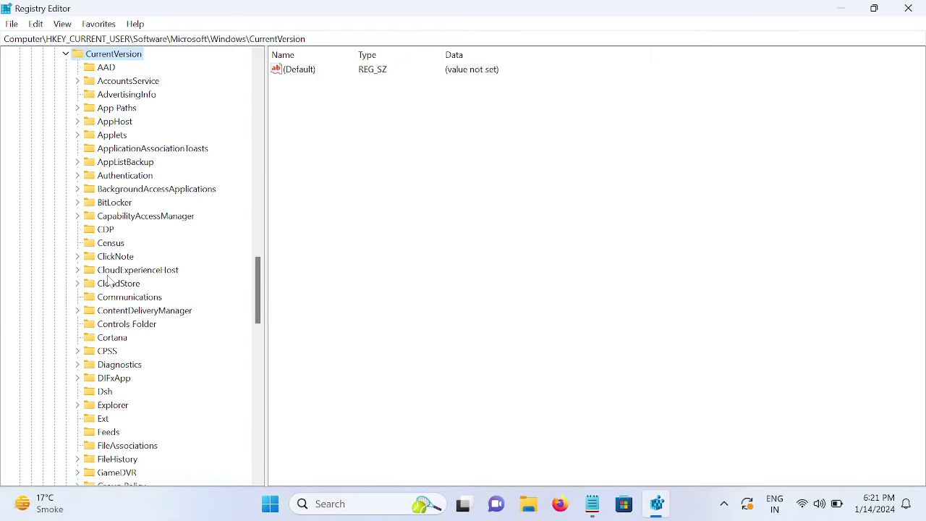
pyautogui.scroll(-4, 108, 280)
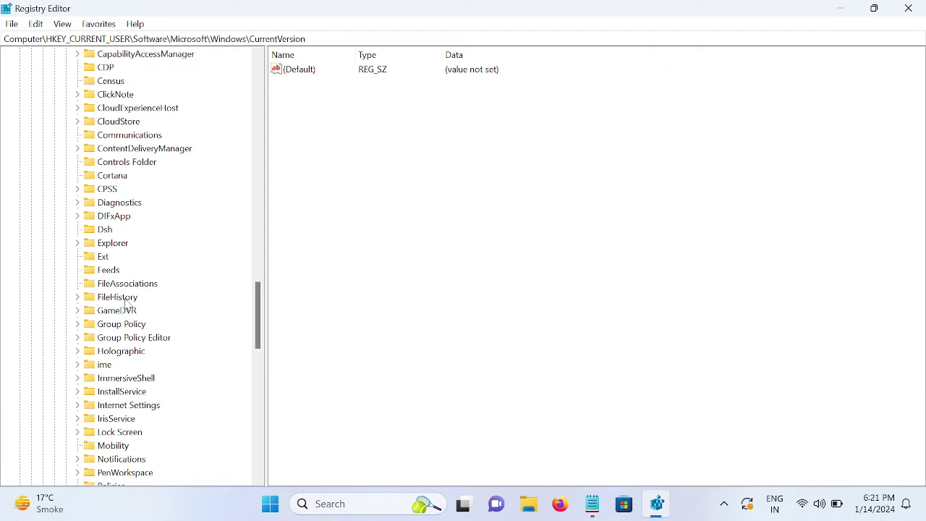
pyautogui.doubleClick(113, 244)
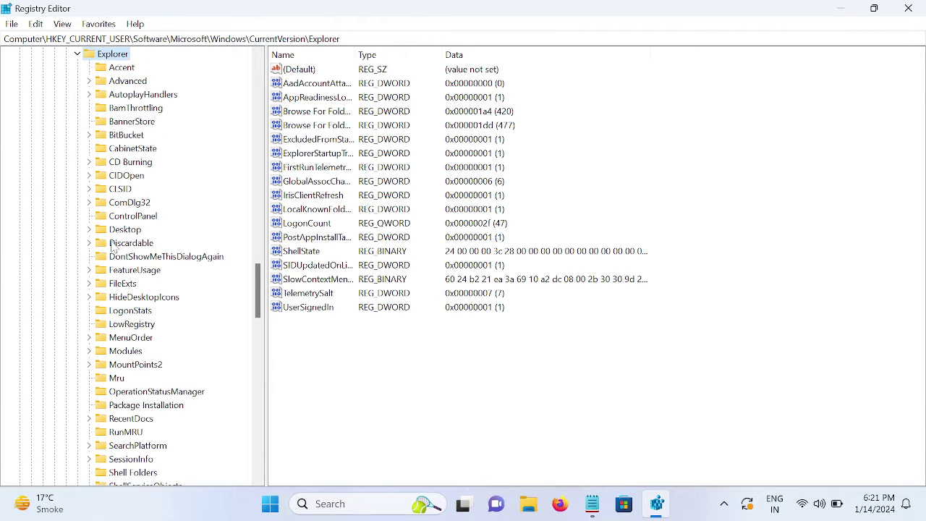
pyautogui.doubleClick(118, 84)
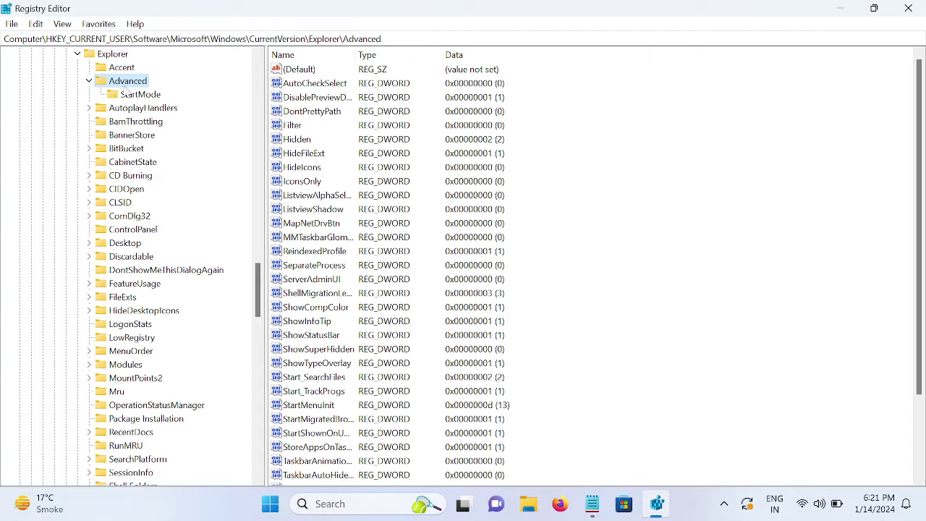
pyautogui.scroll(-3, 636, 318)
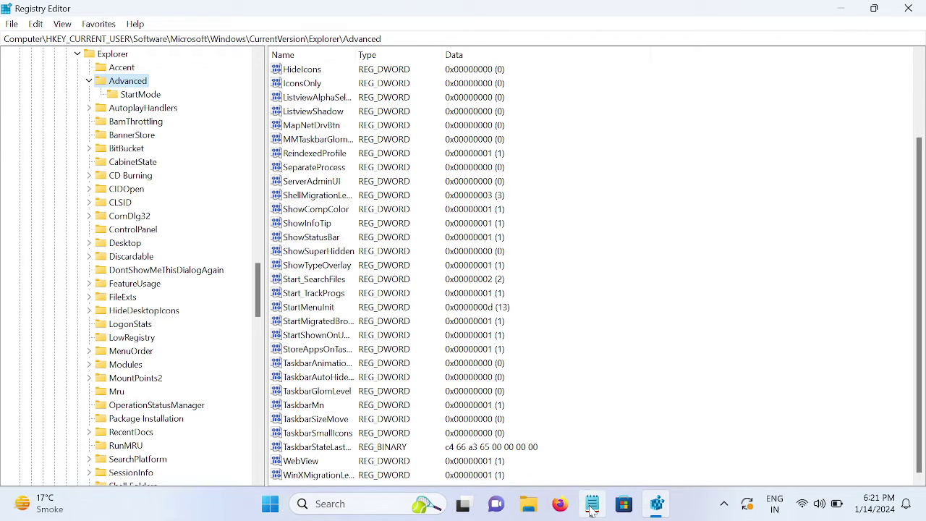
pyautogui.click(591, 503)
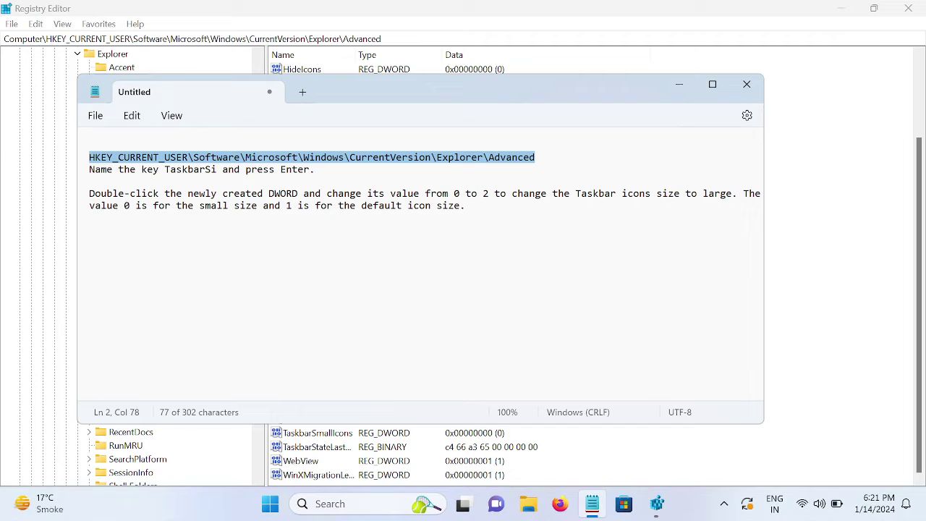
# Copy the value name TaskbarSi from the Notepad instructions
pyautogui.moveTo(165, 170); pyautogui.dragTo(220, 172)
pyautogui.rightClick(210, 175)
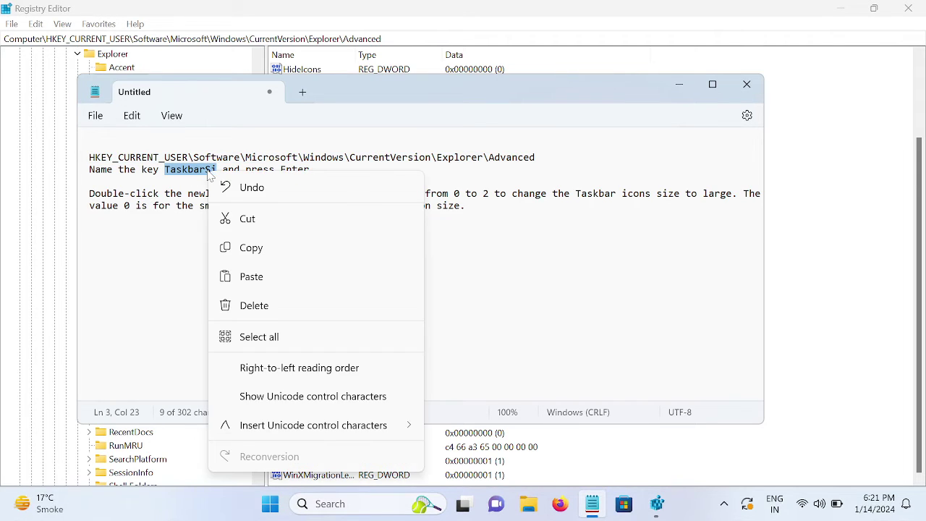
pyautogui.click(258, 247)
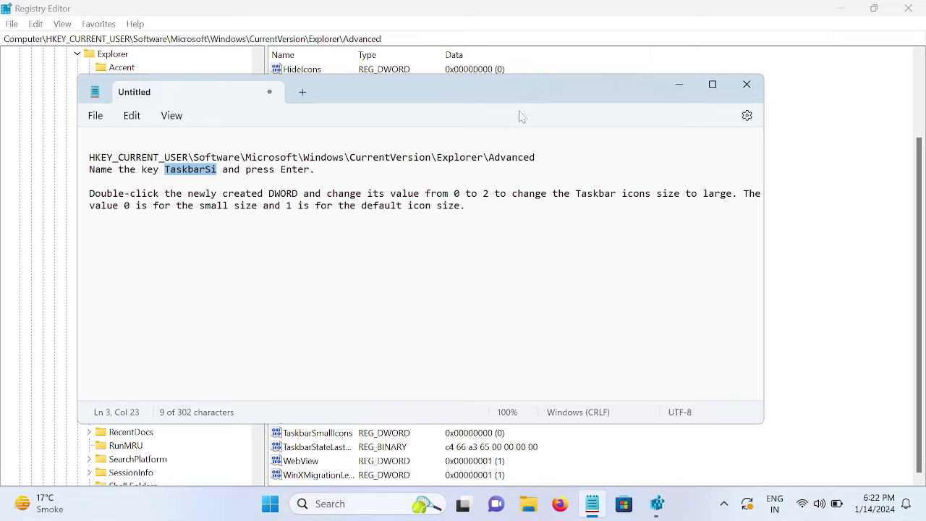
# Add a DWORD (32-bit) value named TaskbarSi in Advanced and open it for editing
pyautogui.click(679, 87)
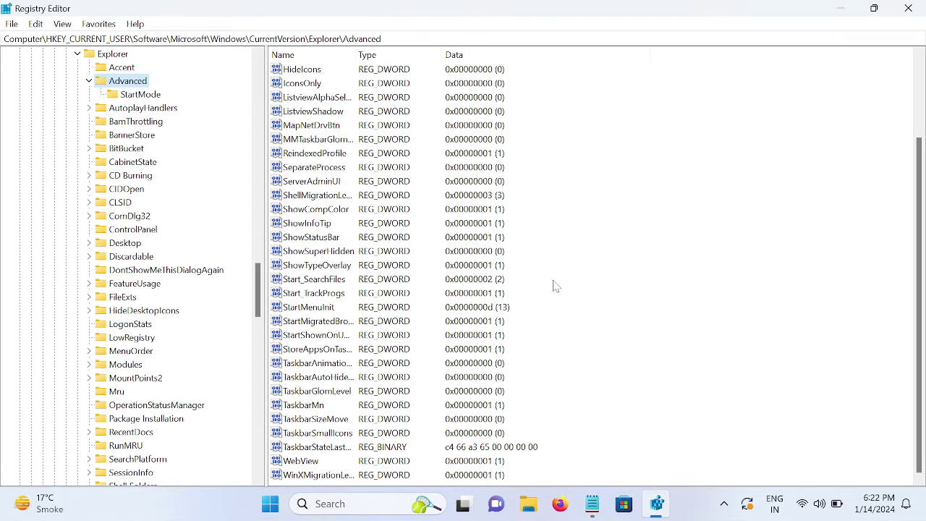
pyautogui.rightClick(649, 289)
pyautogui.moveTo(692, 296)
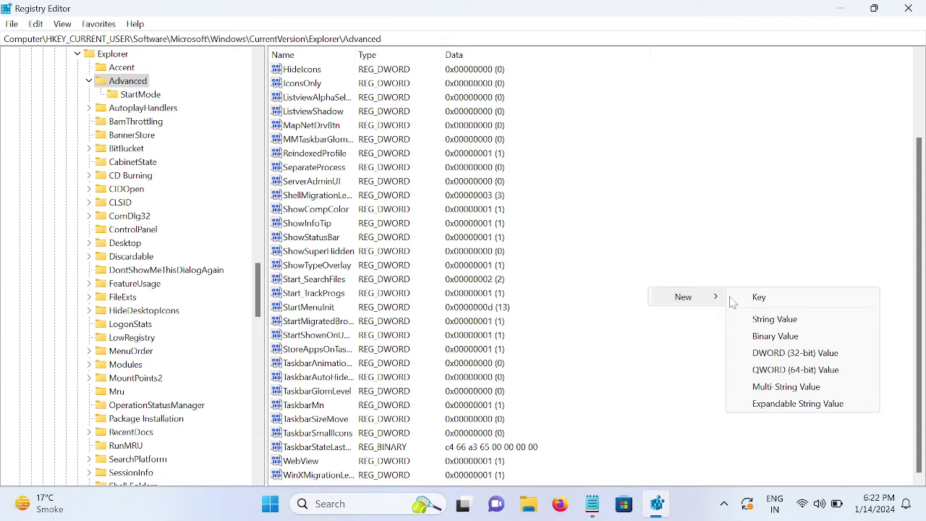
pyautogui.click(779, 353)
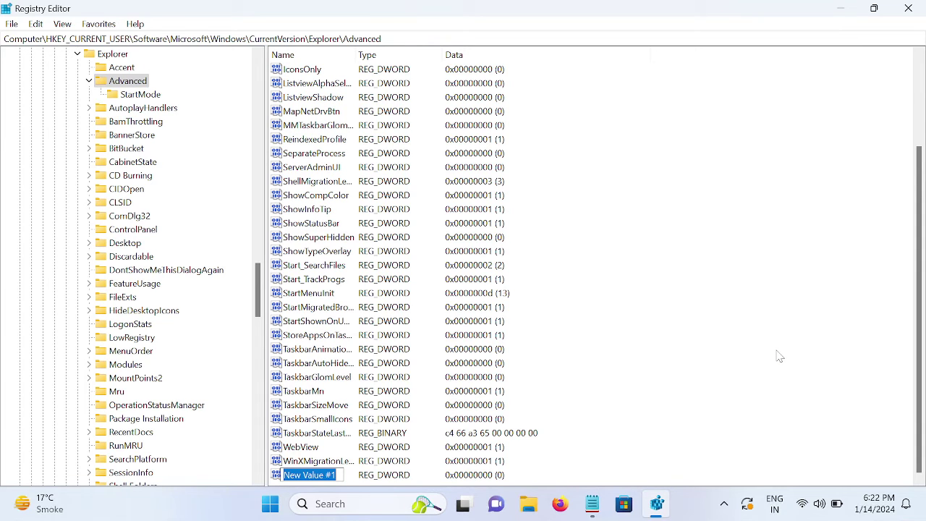
pyautogui.write('TaskbarSi')
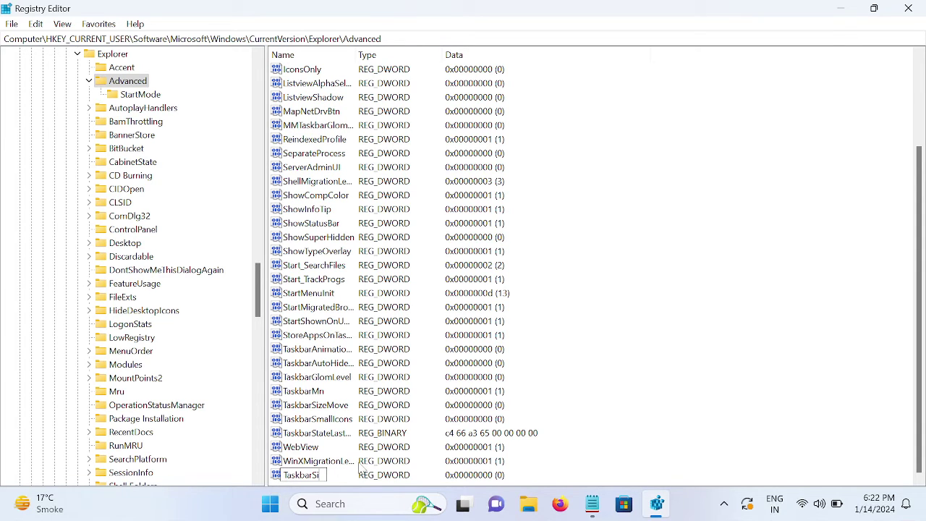
pyautogui.press('Return')
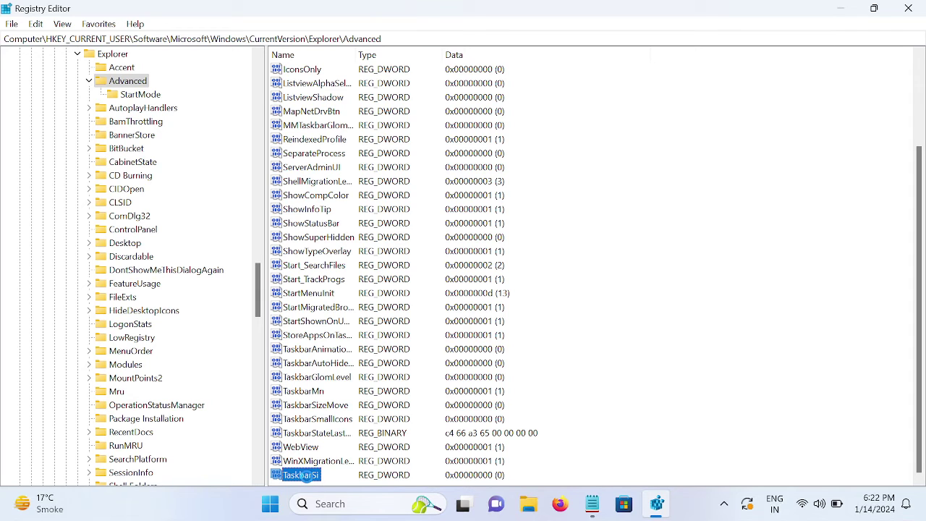
pyautogui.doubleClick(303, 475)
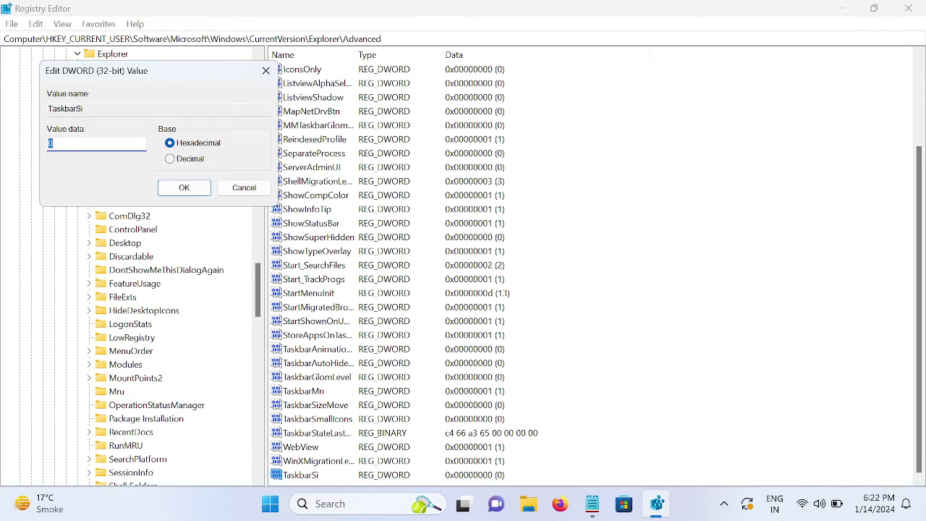
# Check the size values in the notes, then confirm TaskbarSi with data 0
pyautogui.click(592, 504)
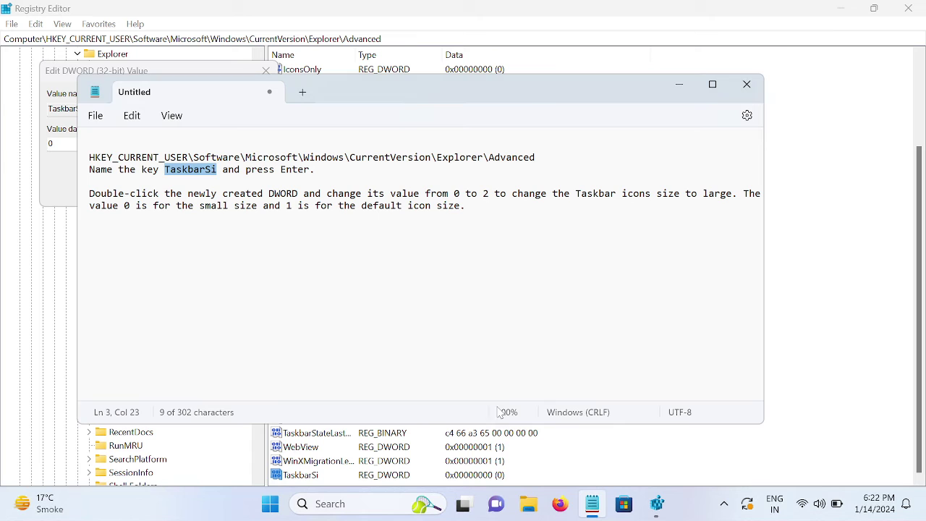
pyautogui.doubleClick(456, 193)
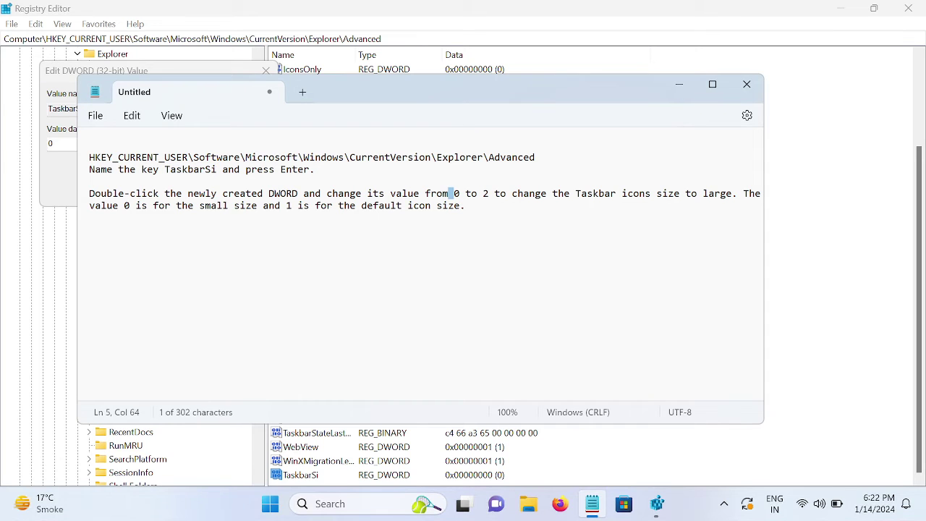
pyautogui.moveTo(477, 193); pyautogui.dragTo(496, 203)
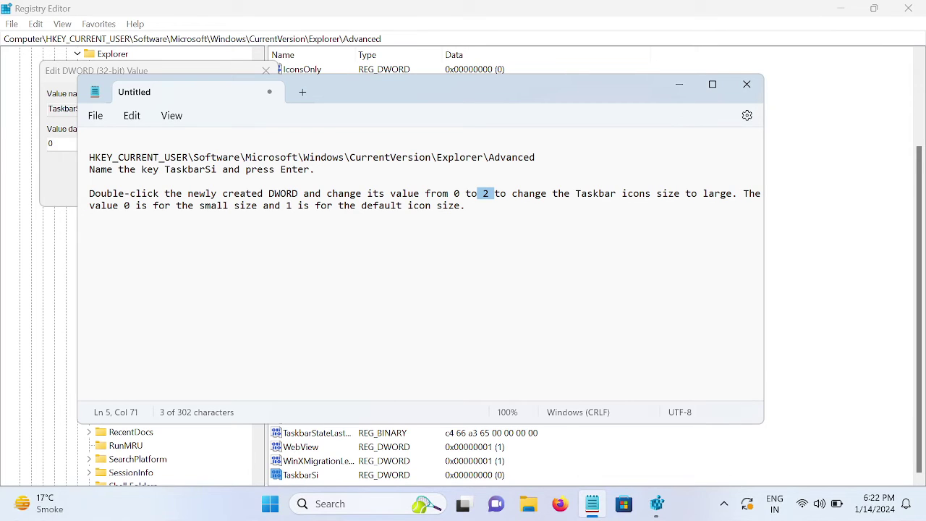
pyautogui.moveTo(287, 206); pyautogui.dragTo(329, 209)
pyautogui.click(678, 85)
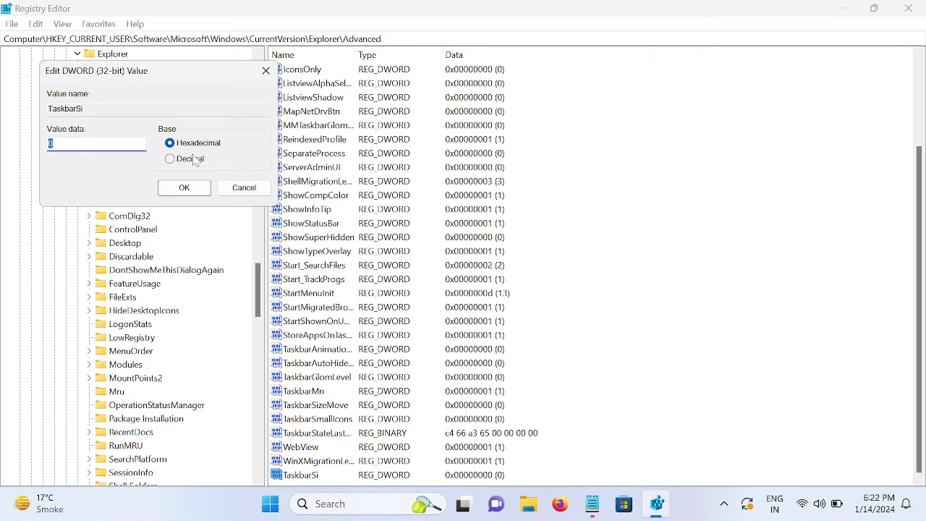
pyautogui.click(173, 187)
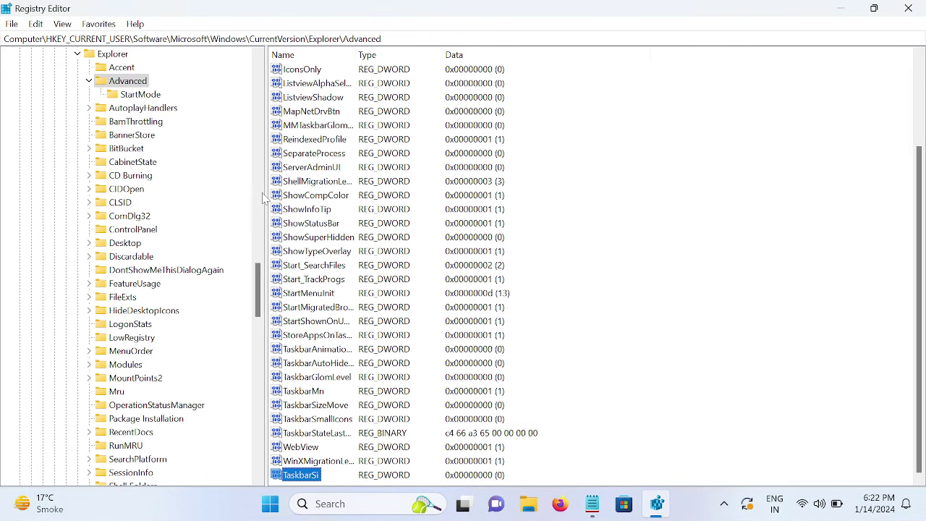
# Close Registry Editor and open Task Manager in full view, scrolling down to Windows Explorer
pyautogui.click(907, 11)
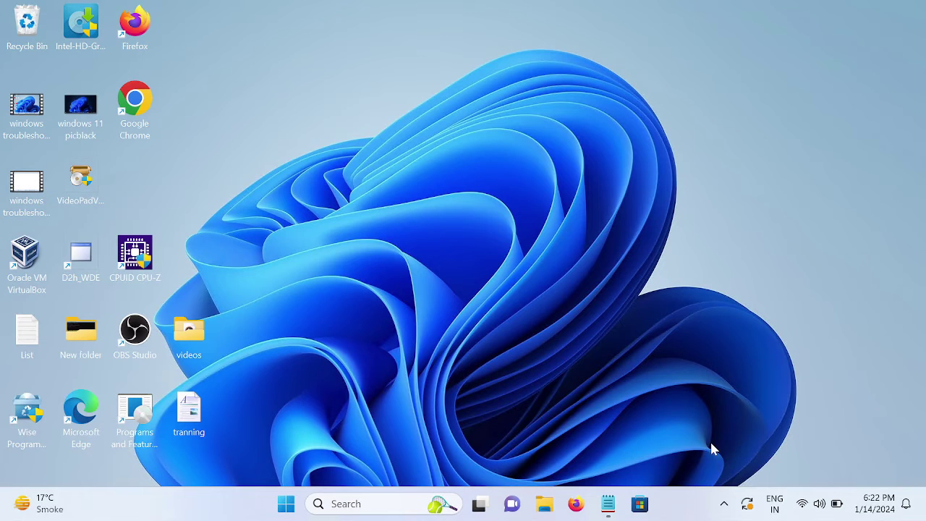
pyautogui.rightClick(678, 509)
pyautogui.click(718, 450)
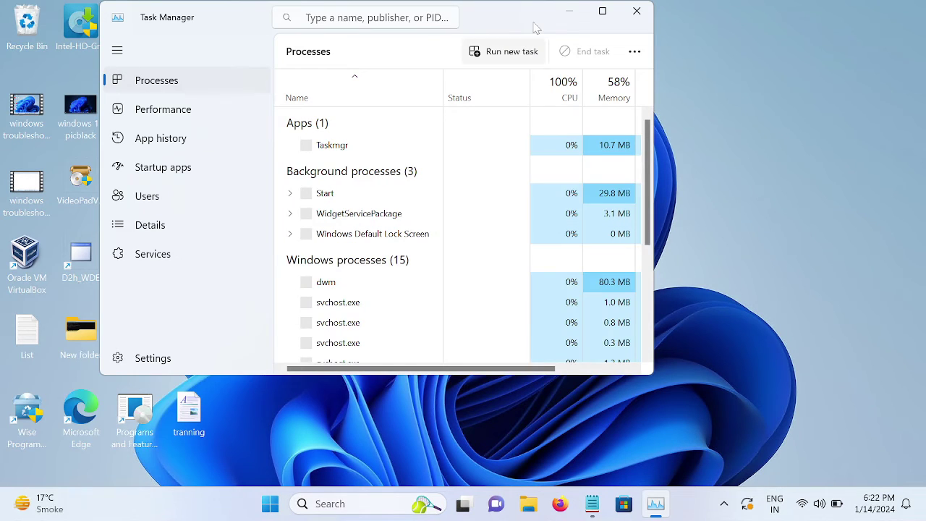
pyautogui.click(605, 20)
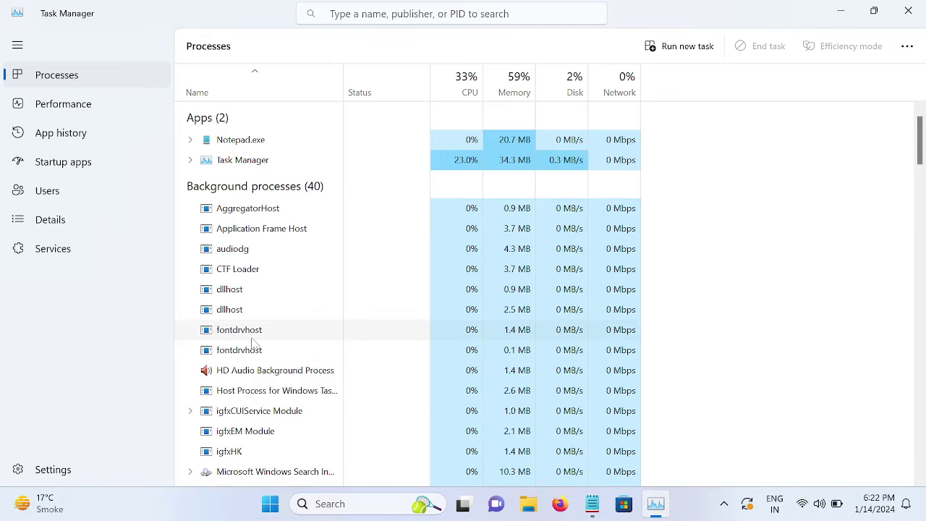
pyautogui.scroll(-2, 253, 343)
pyautogui.scroll(-8, 253, 343)
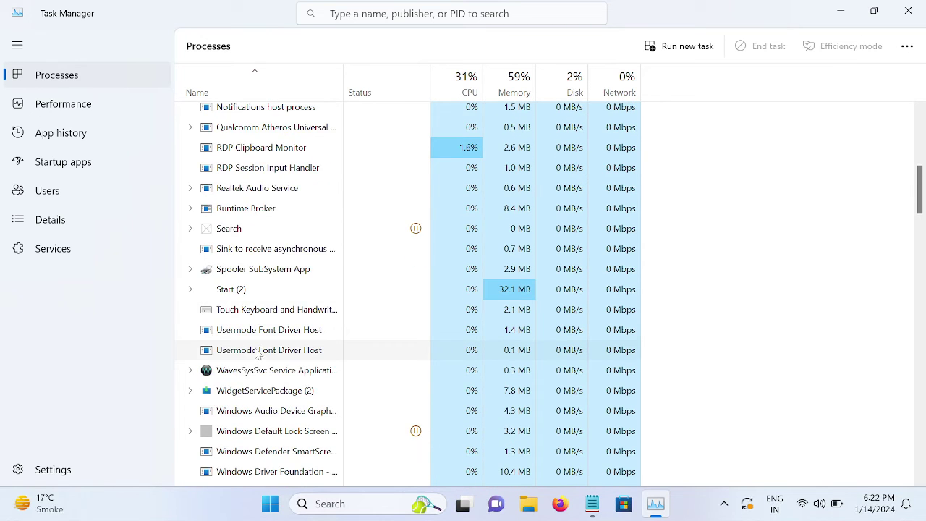
pyautogui.scroll(-8, 263, 385)
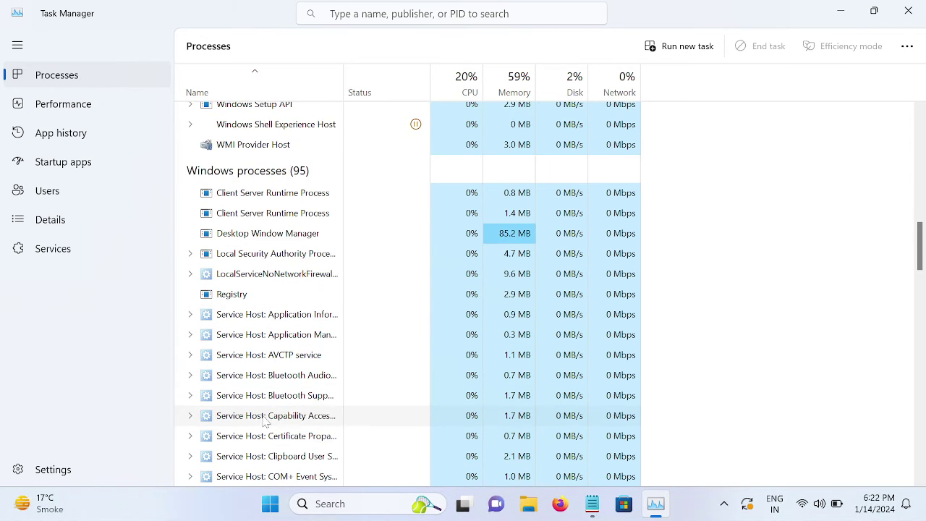
pyautogui.scroll(-8, 265, 431)
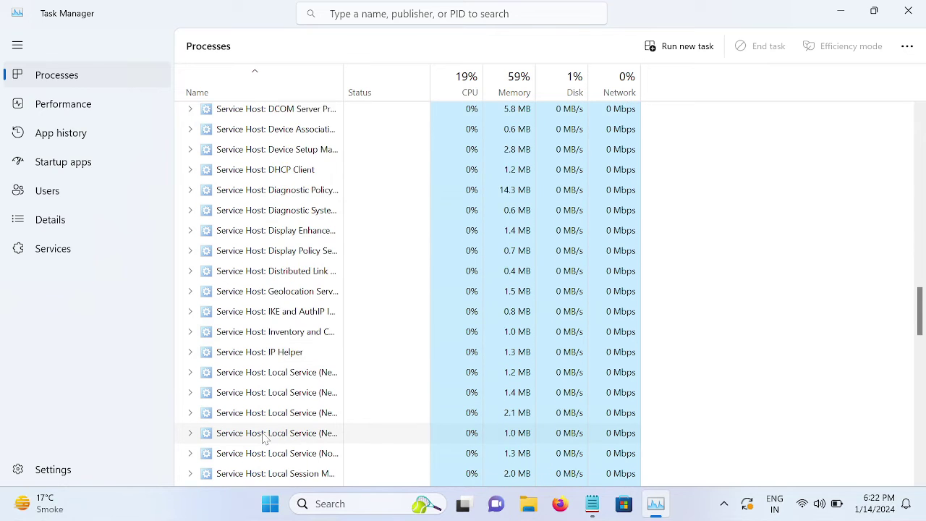
pyautogui.scroll(-10, 265, 438)
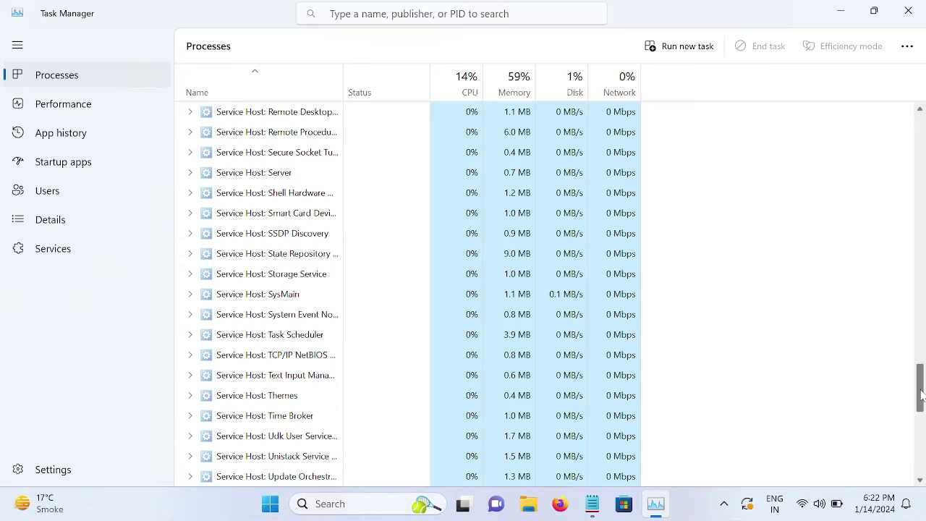
pyautogui.moveTo(921, 388); pyautogui.dragTo(892, 454)
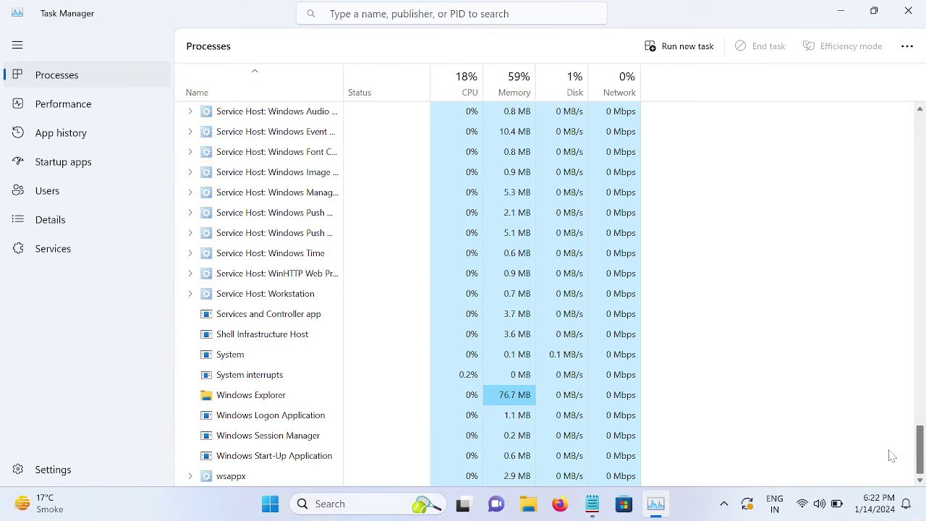
# End the Windows Explorer process
pyautogui.click(253, 395)
pyautogui.rightClick(253, 394)
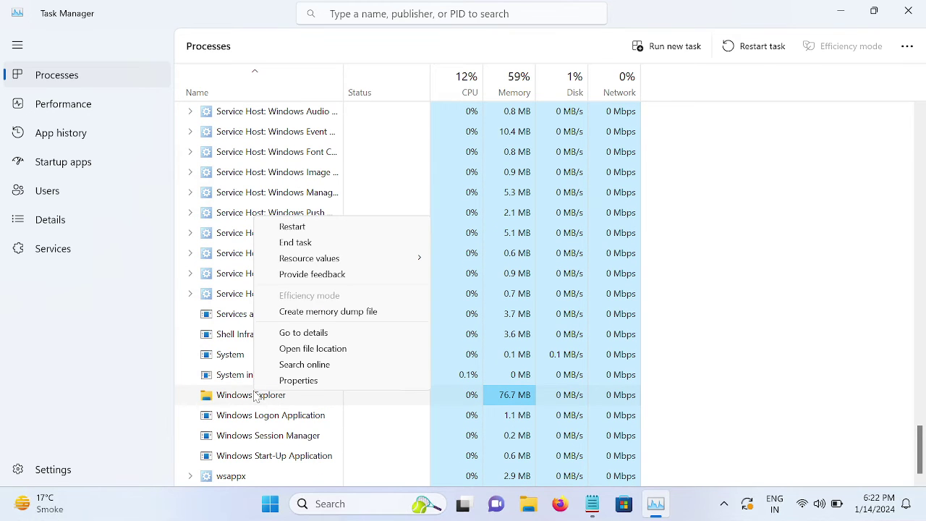
pyautogui.click(310, 242)
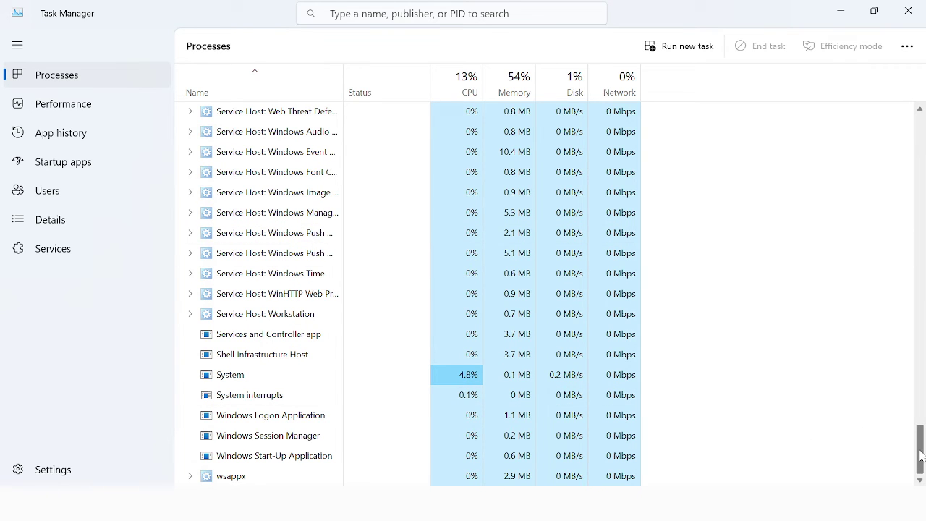
# Relaunch explorer.exe as a new task, then close Task Manager
pyautogui.moveTo(921, 456); pyautogui.dragTo(895, 118)
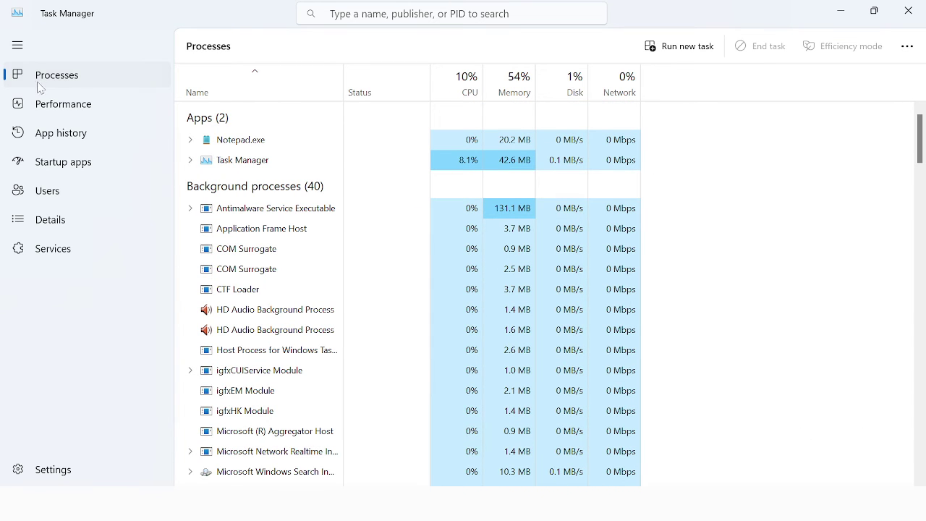
pyautogui.click(671, 48)
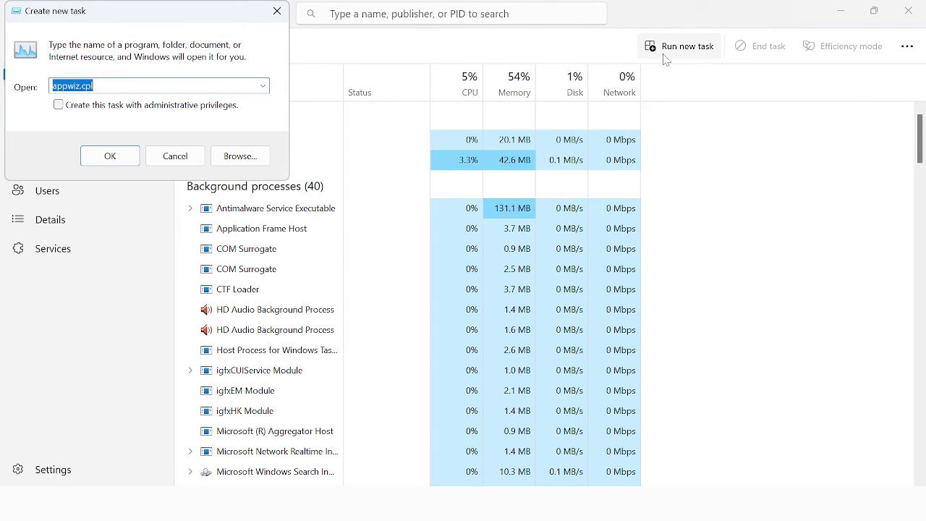
pyautogui.write('e')
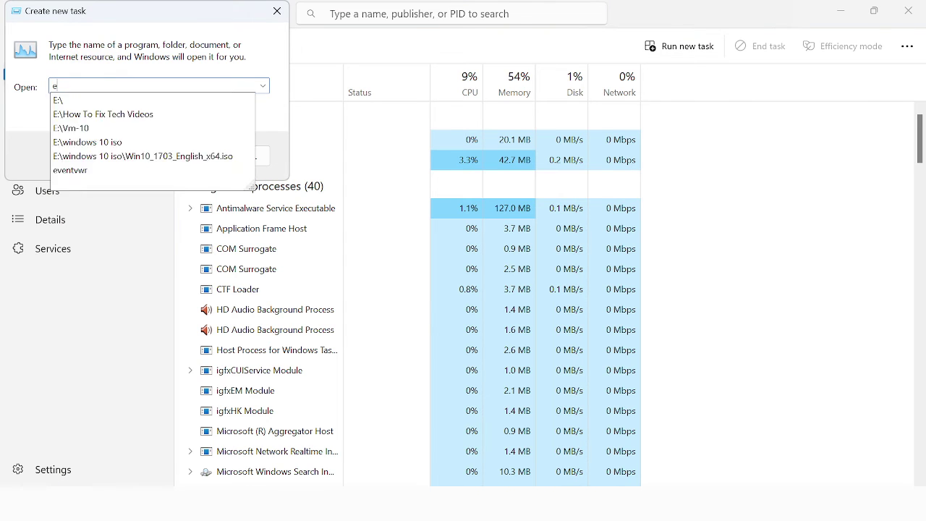
pyautogui.write('xplor')
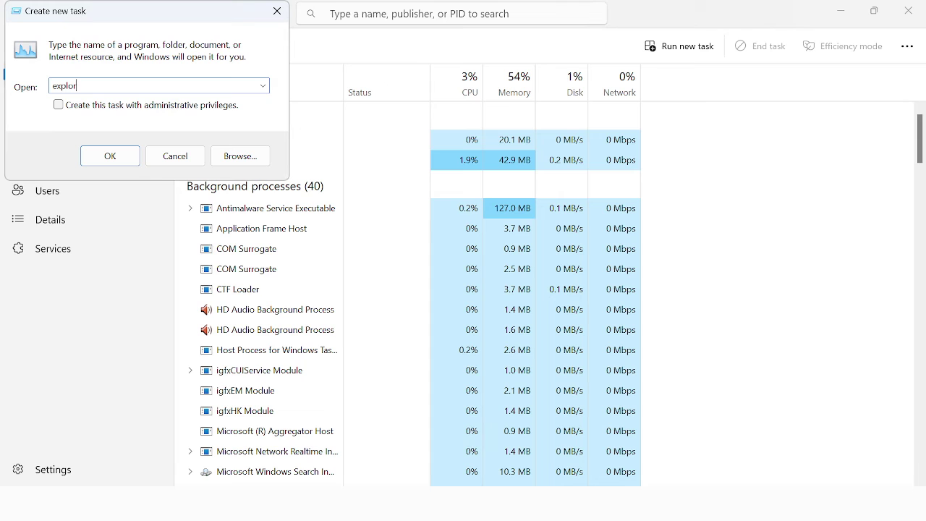
pyautogui.write('er.exe')
pyautogui.press('Return')
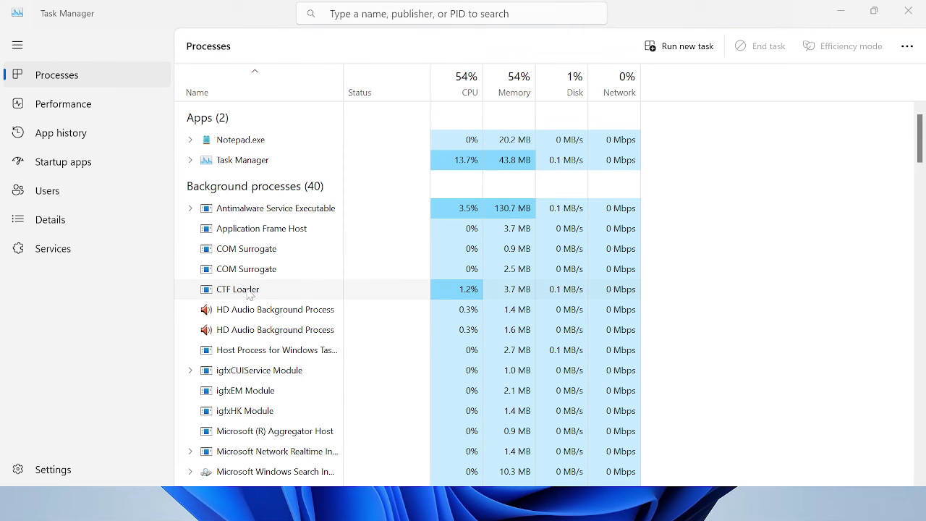
pyautogui.click(909, 14)
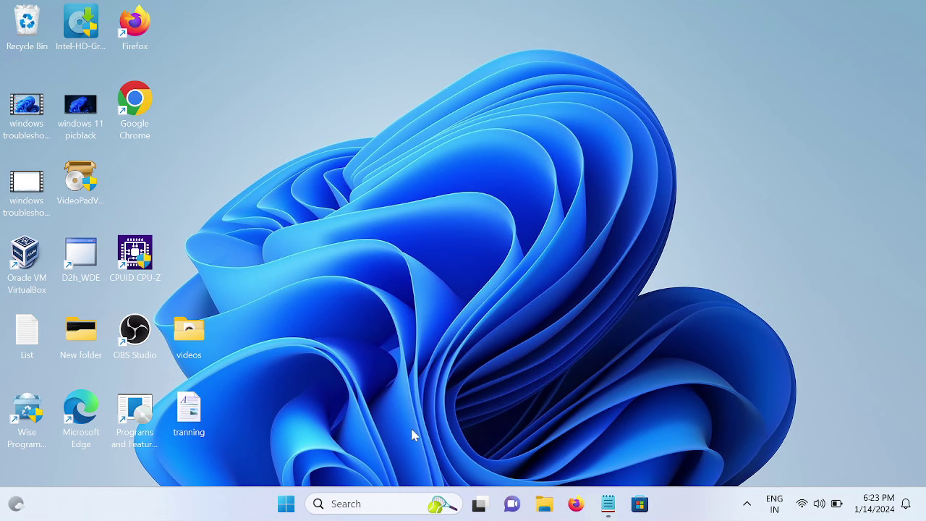
pyautogui.click(607, 503)
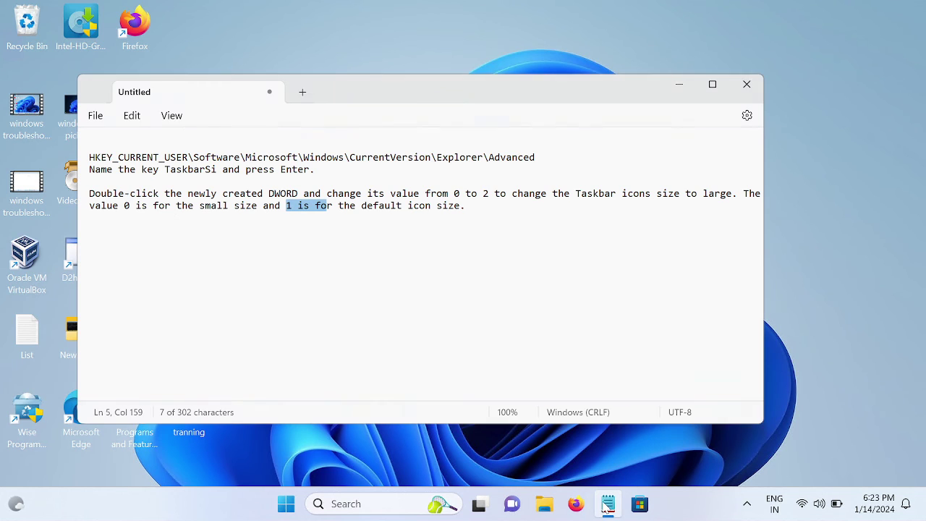
pyautogui.moveTo(481, 213); pyautogui.dragTo(48, 159)
pyautogui.click(89, 181)
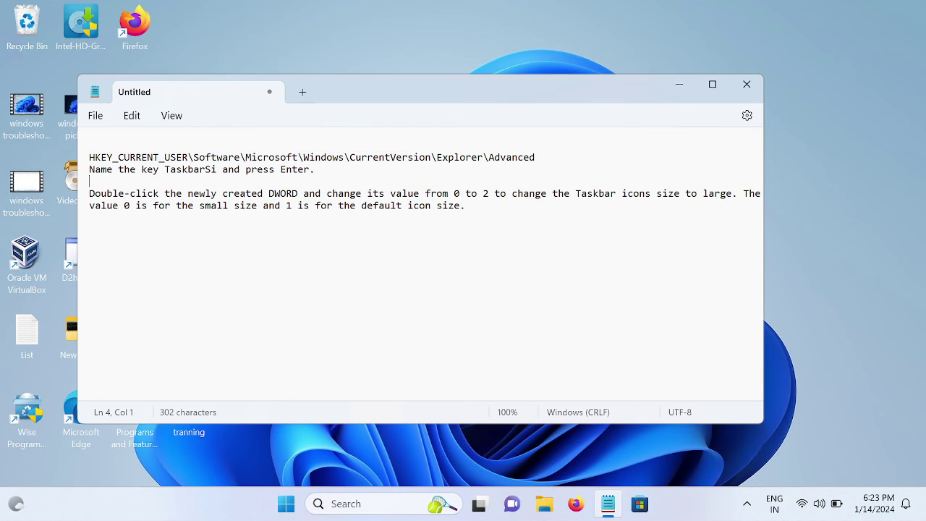
pyautogui.click(679, 84)
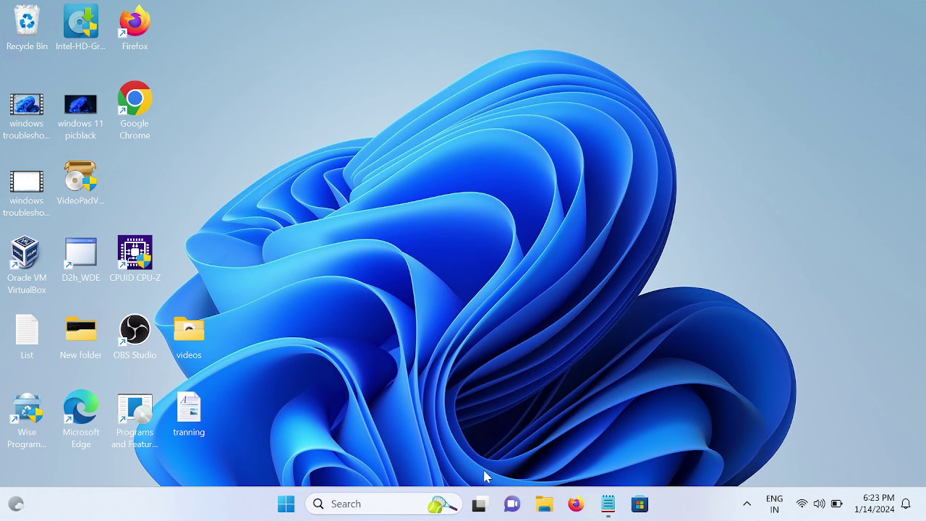